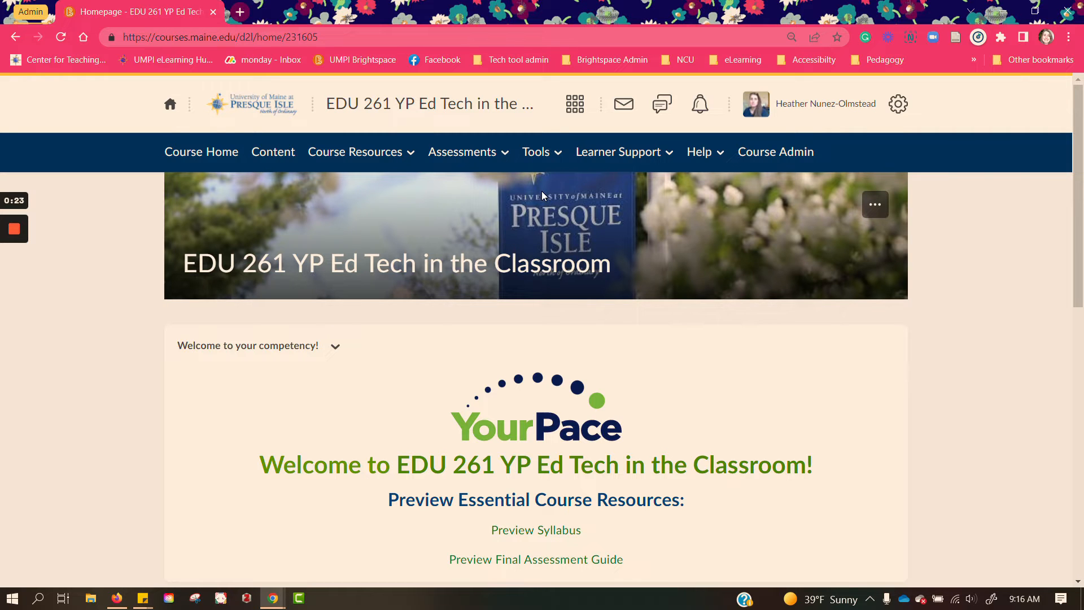
Step: Open the course's Assignments list and create a copy of the YP Milestone Assignment Template
click(505, 156)
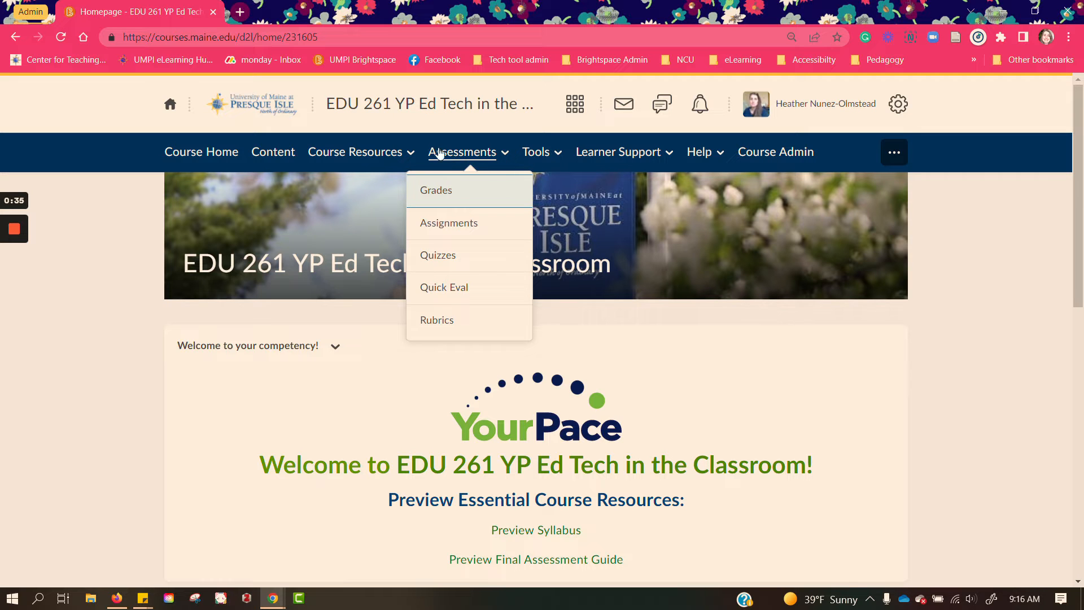
click(474, 222)
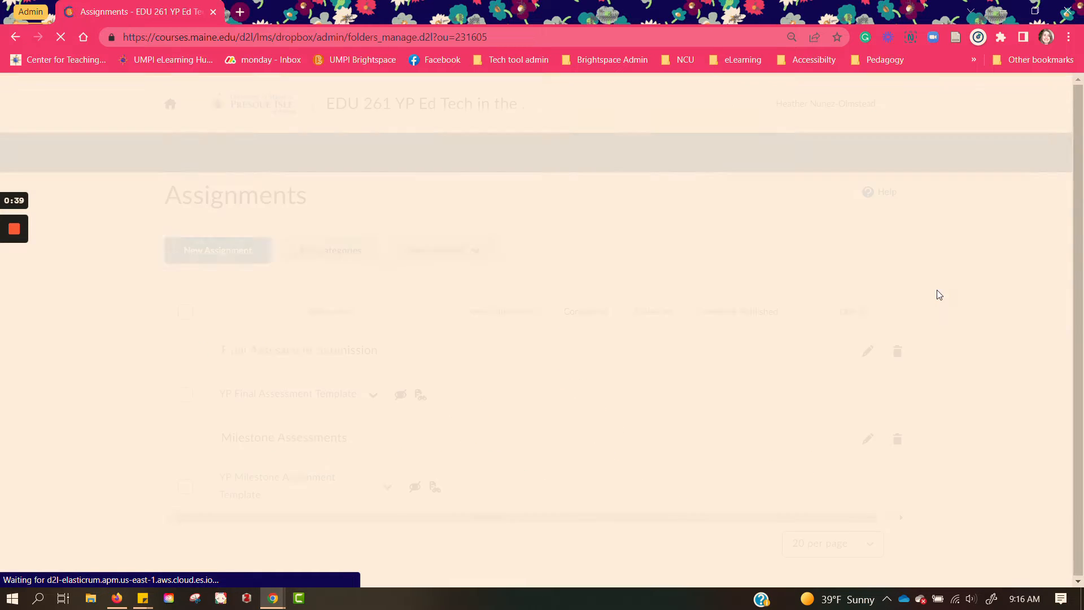
scroll(661, 302, down, 1)
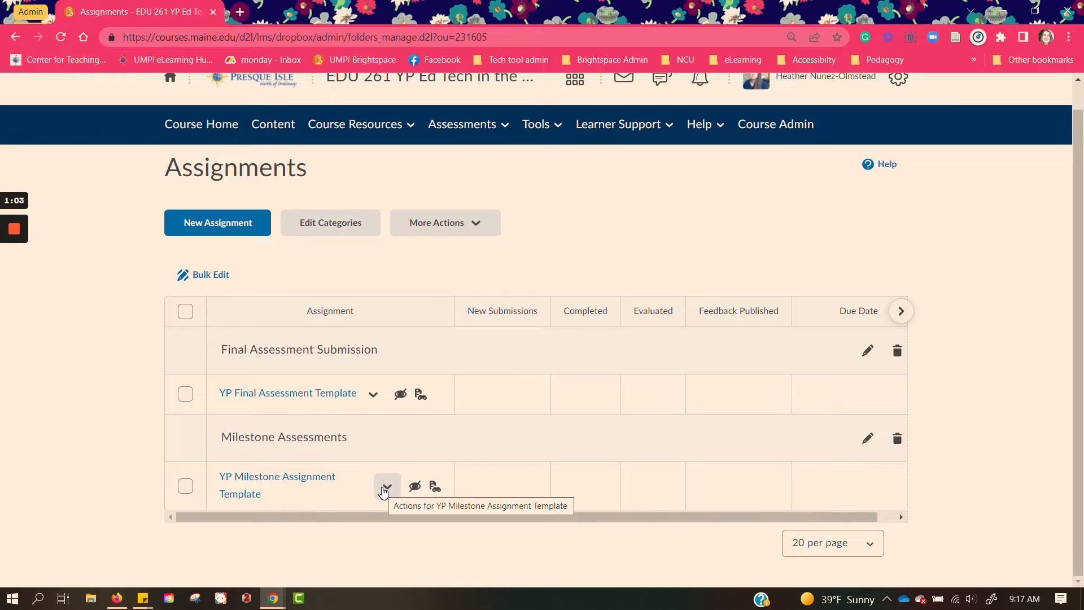
click(386, 489)
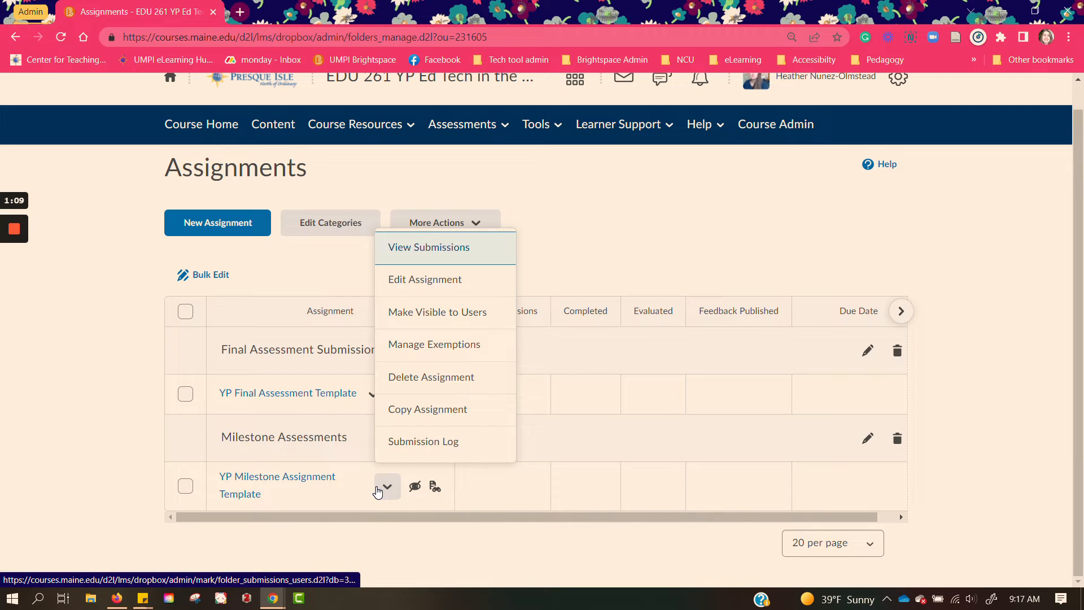
click(406, 410)
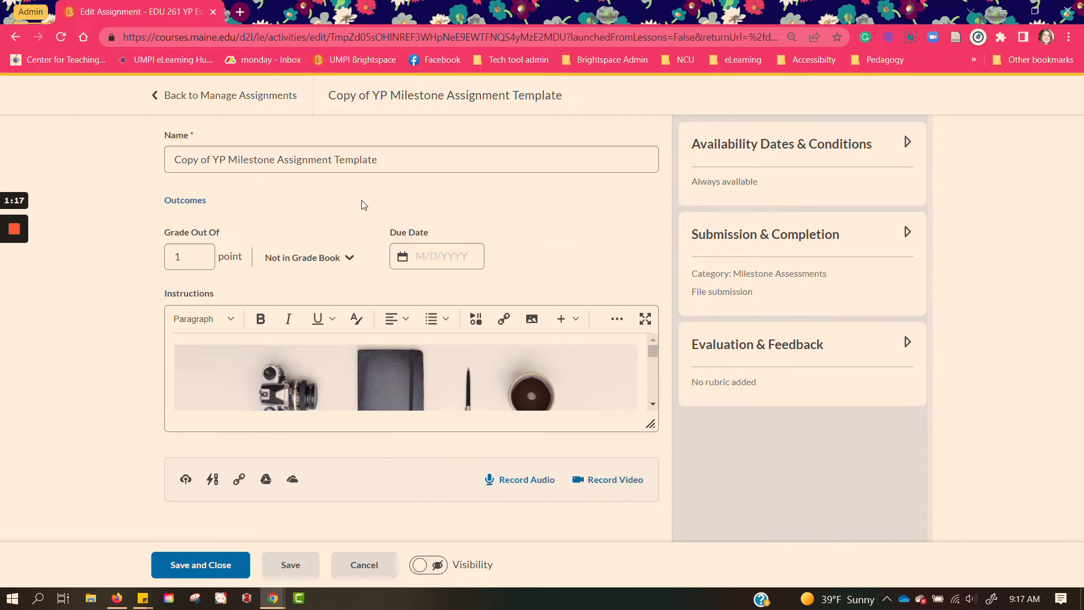
Step: Rename the copied assignment as "Milestone 1"
drag(378, 160, 164, 159)
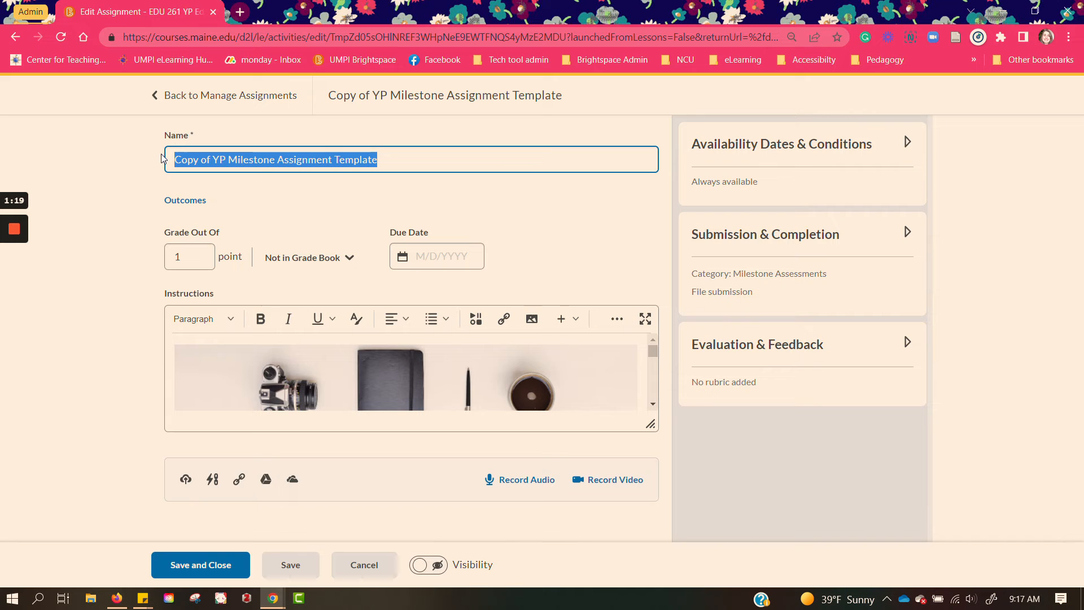
text(M)
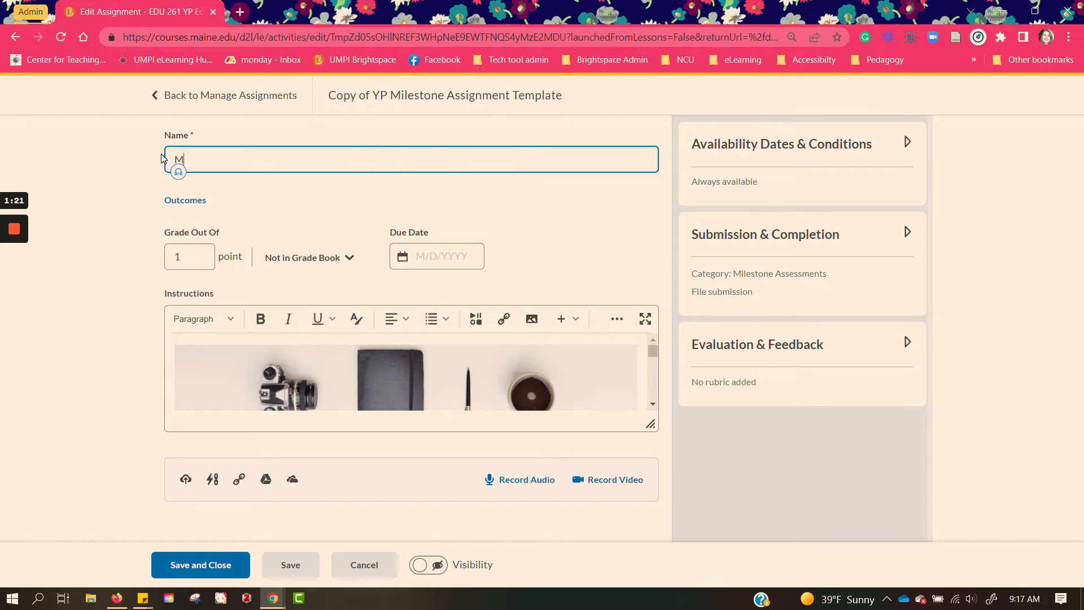
text(ilestone 1)
Step: Enlarge the instructions editor and read through the template's guidance, from its introduction to the list of items to include in the submission
drag(650, 424, 696, 575)
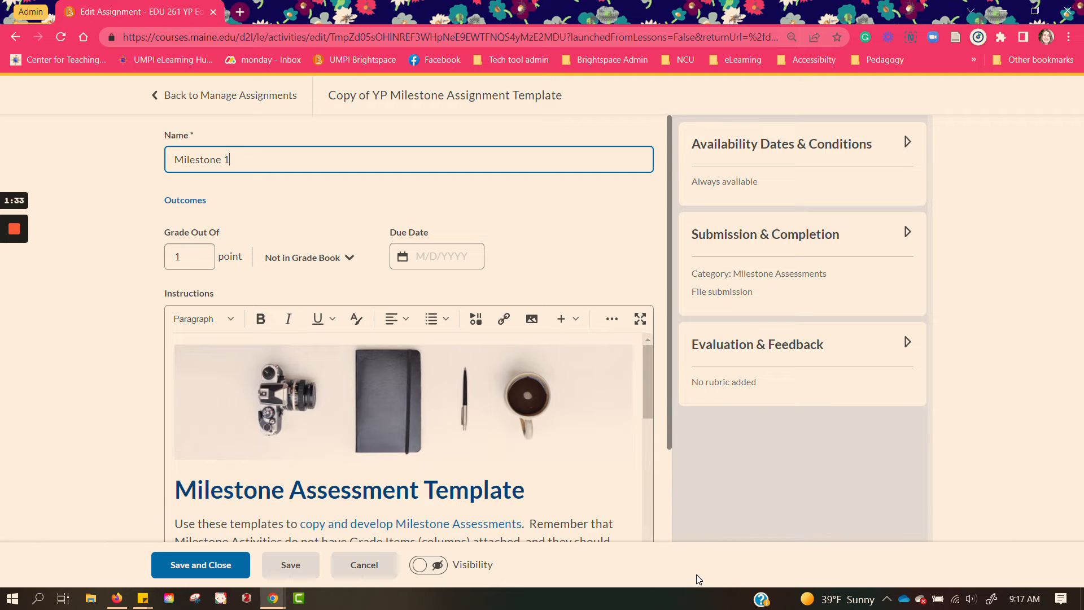
scroll(632, 479, down, 3)
scroll(653, 406, up, 4)
drag(652, 402, 650, 444)
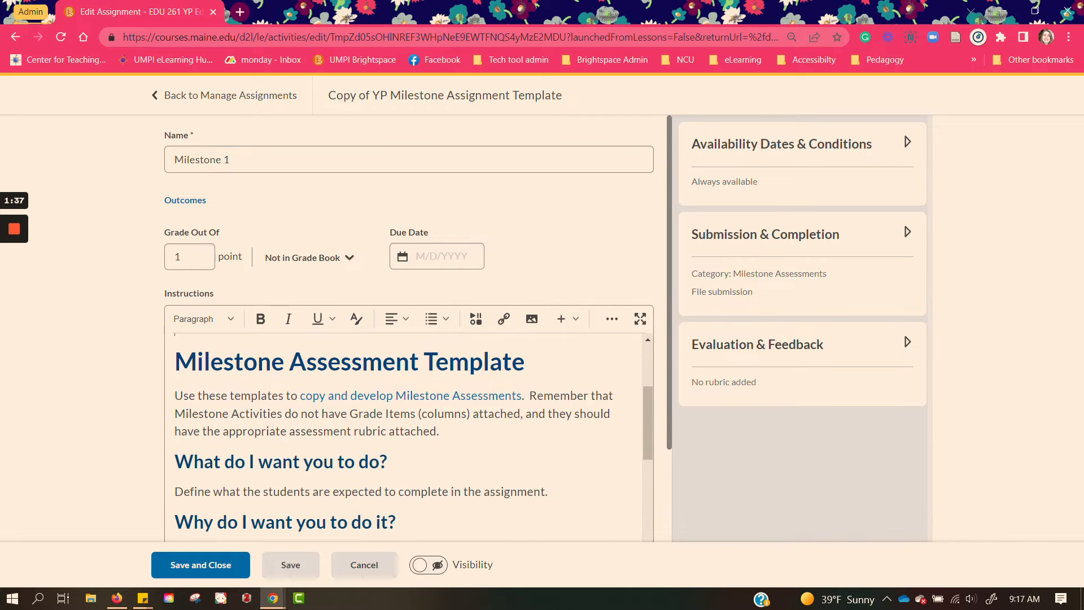
drag(439, 430, 346, 431)
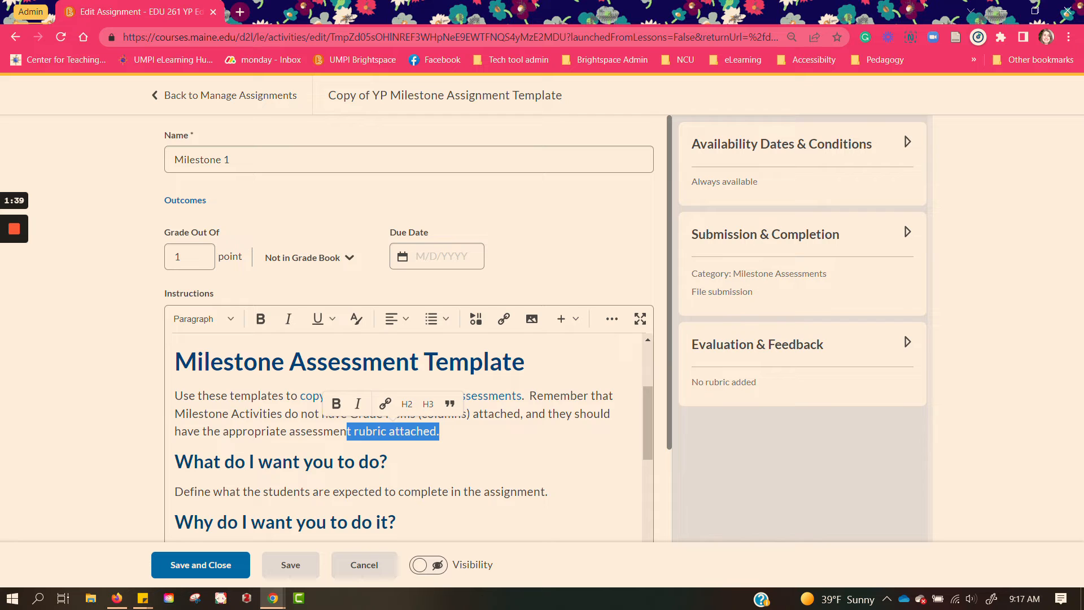
click(262, 414)
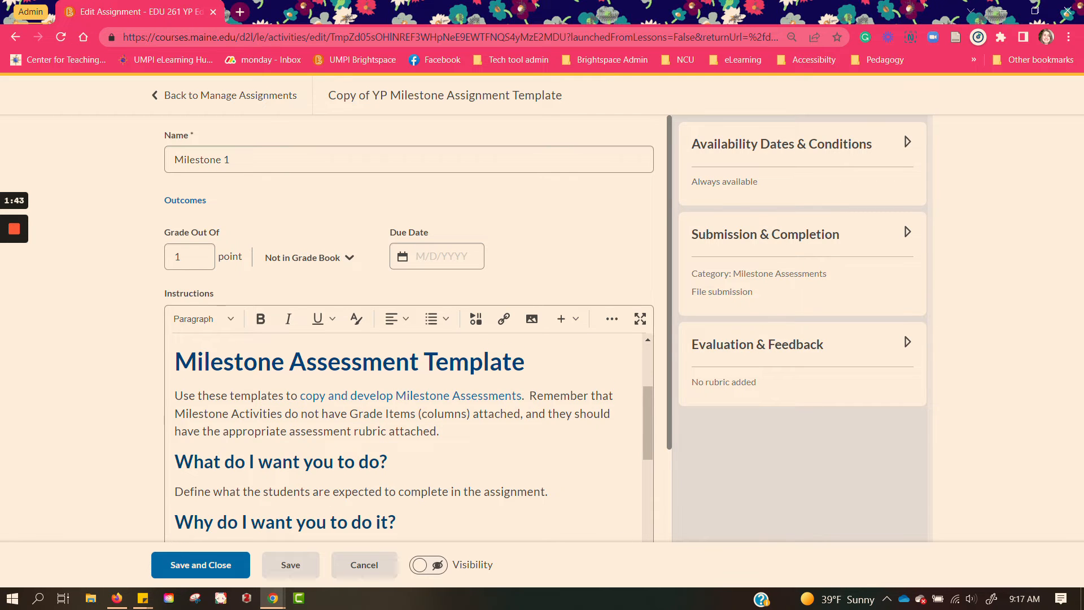
scroll(403, 435, down, 1)
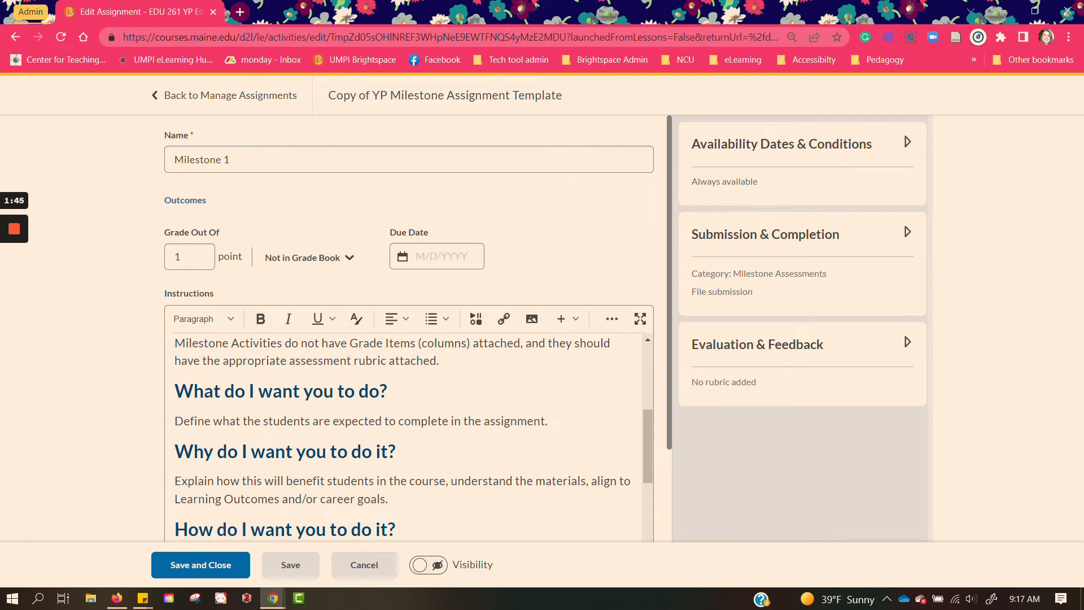
scroll(406, 435, down, 1)
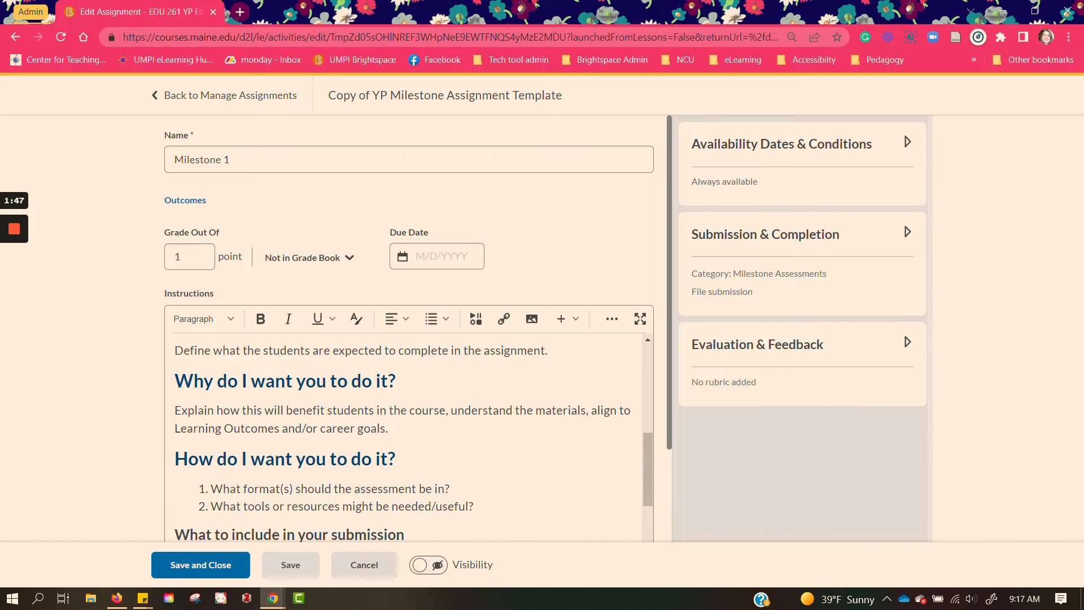
scroll(407, 435, down, 1)
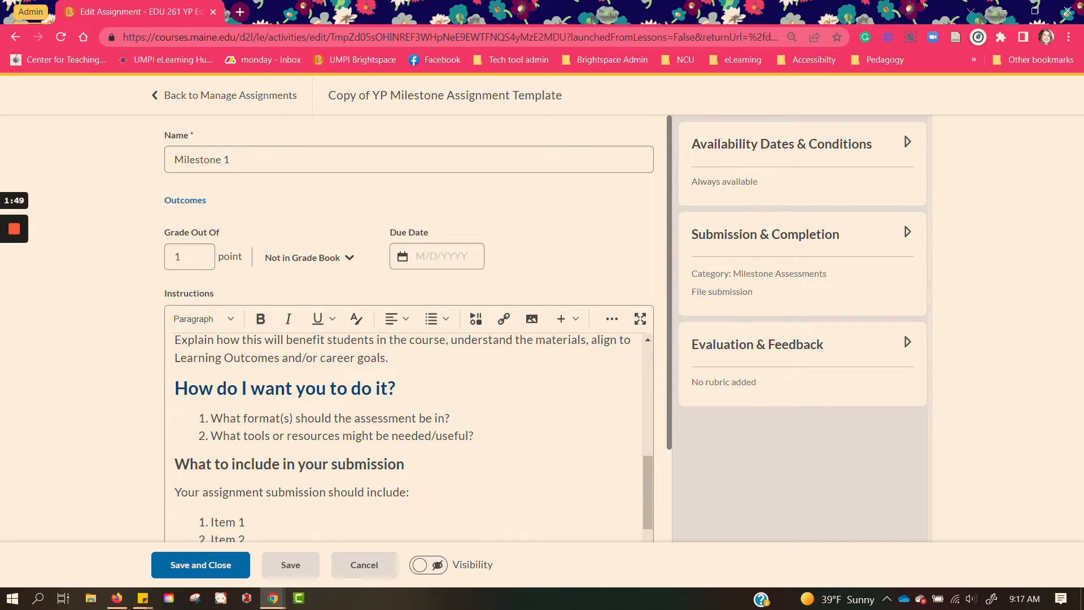
scroll(406, 435, down, 1)
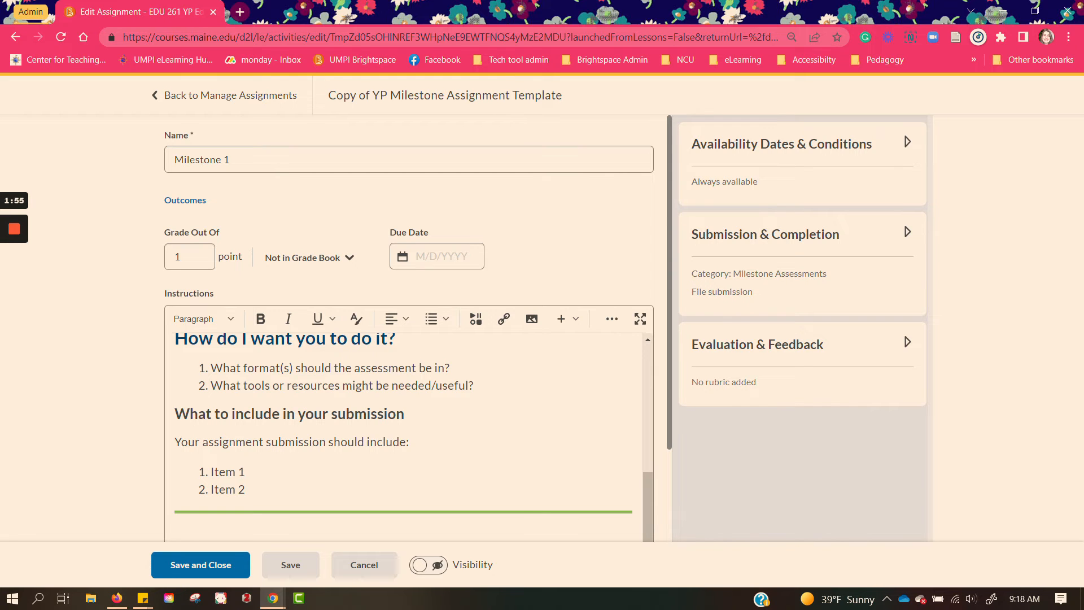
scroll(407, 435, up, 1)
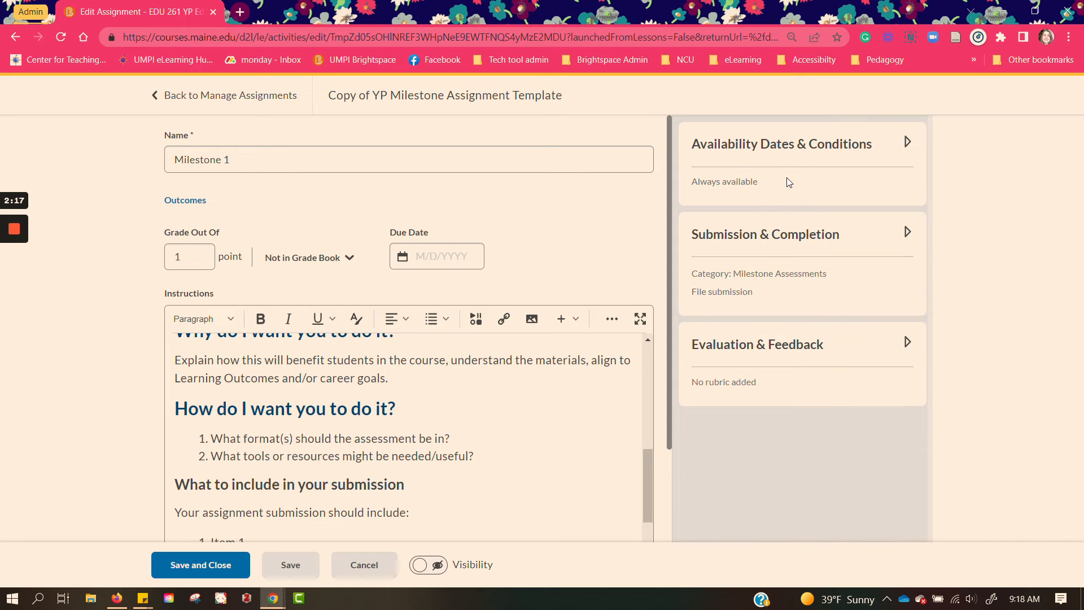
Step: Review the assignment's availability dates and release conditions, plus its submission category, type, file and attempt settings
click(785, 148)
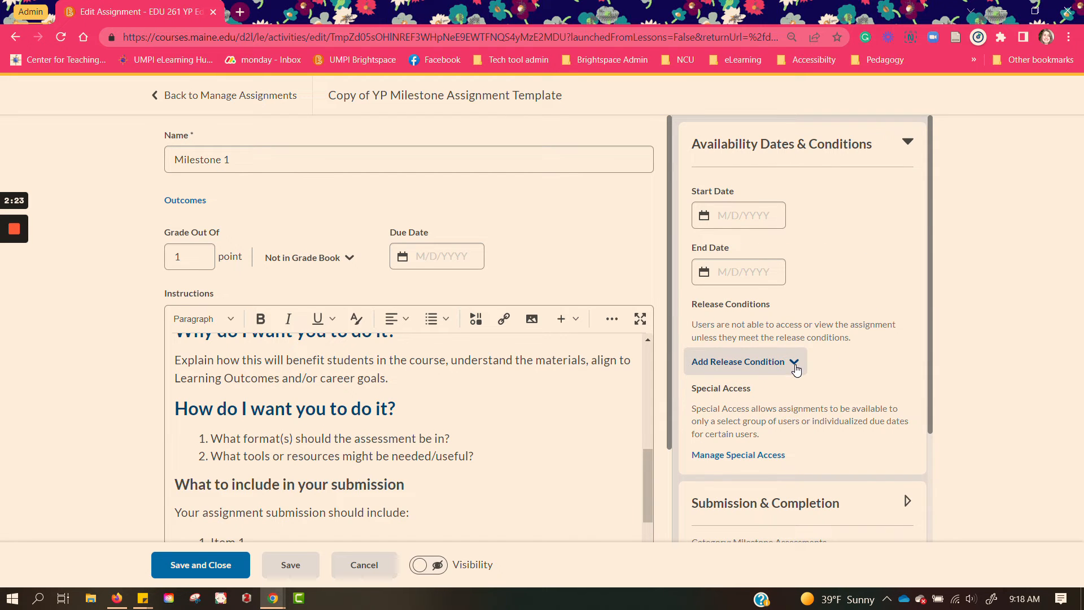
click(910, 145)
click(904, 243)
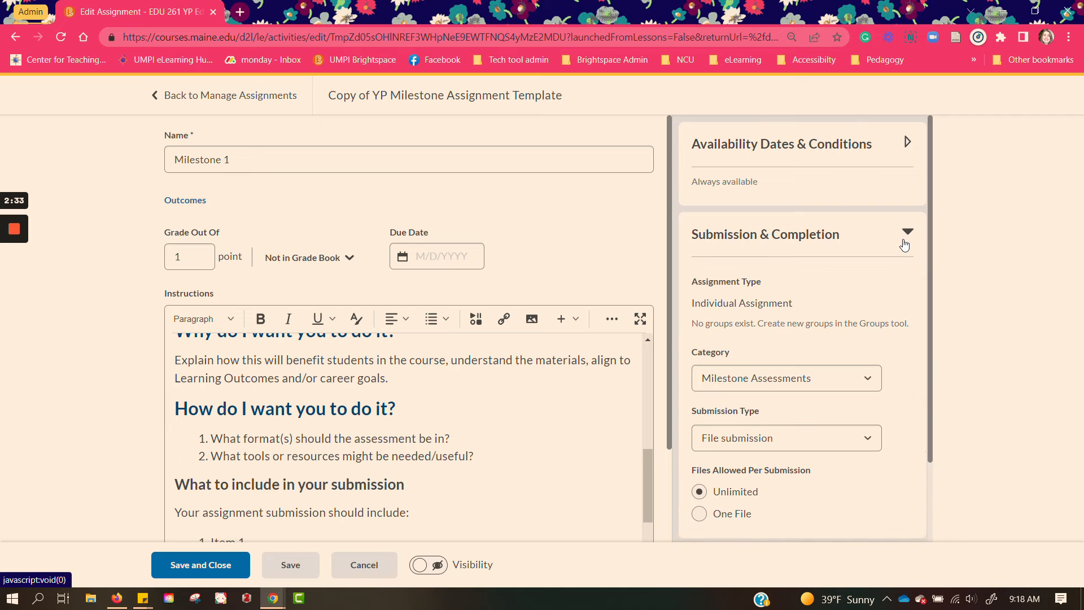
scroll(892, 272, down, 2)
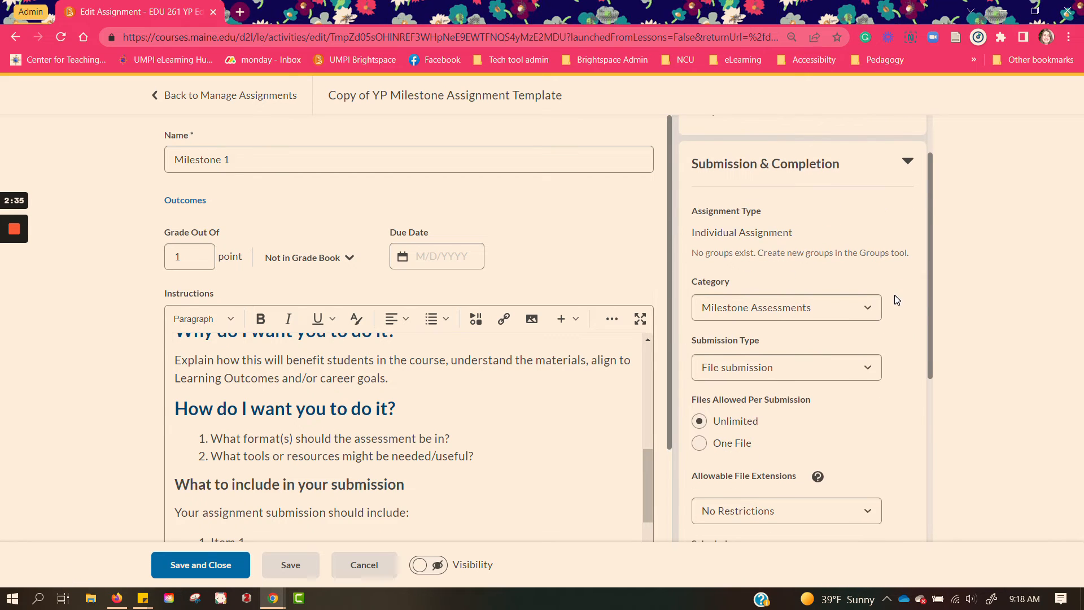
scroll(897, 300, down, 1)
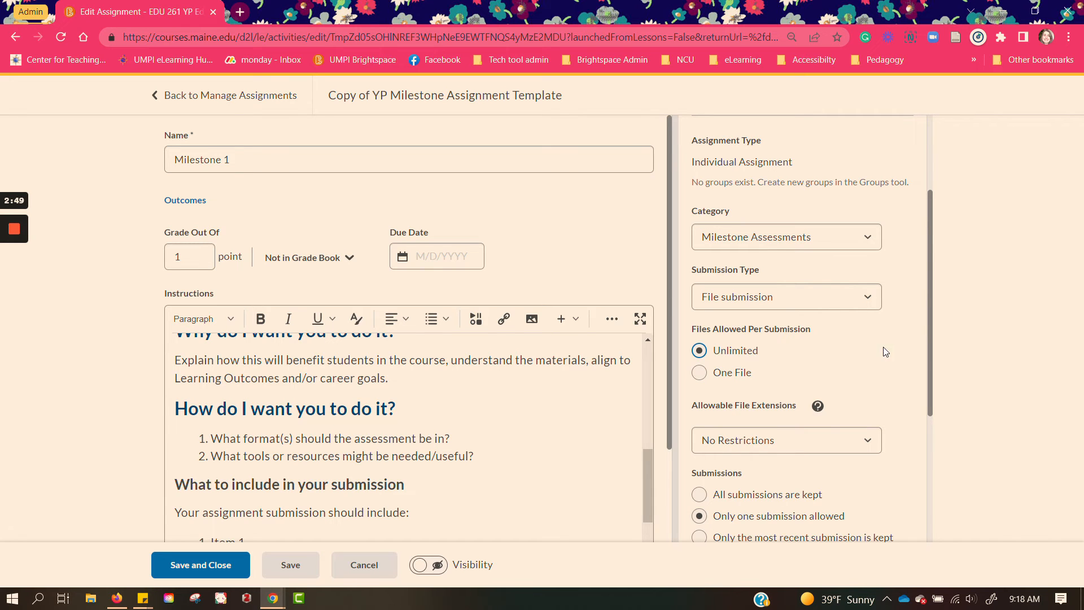
scroll(904, 349, down, 4)
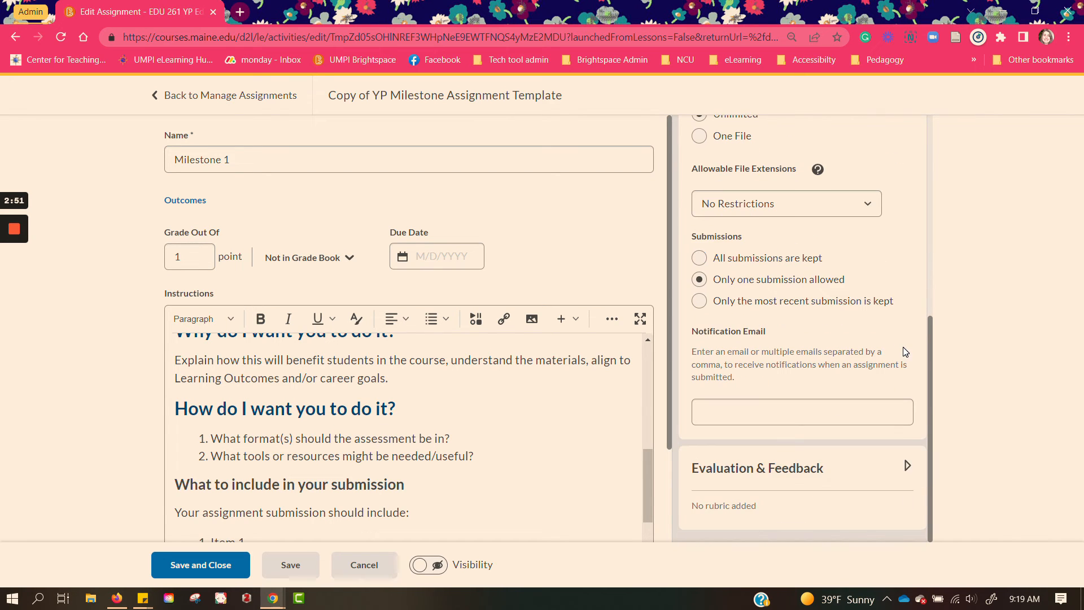
Step: Attach the existing Milestone 1 Rubric to the assignment in the evaluation and feedback settings
click(908, 467)
scroll(911, 474, down, 3)
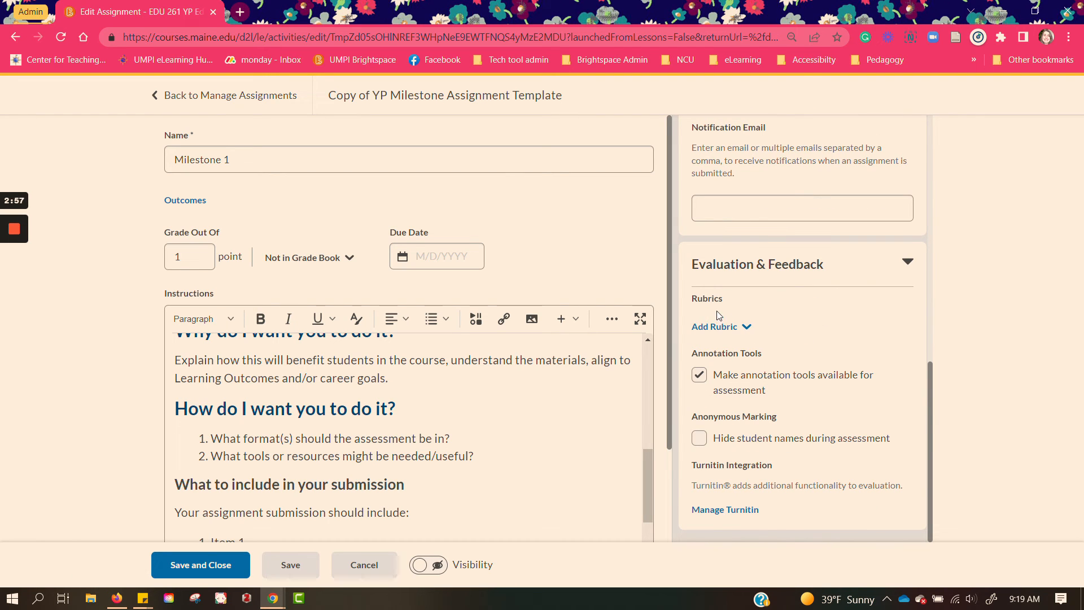
click(740, 329)
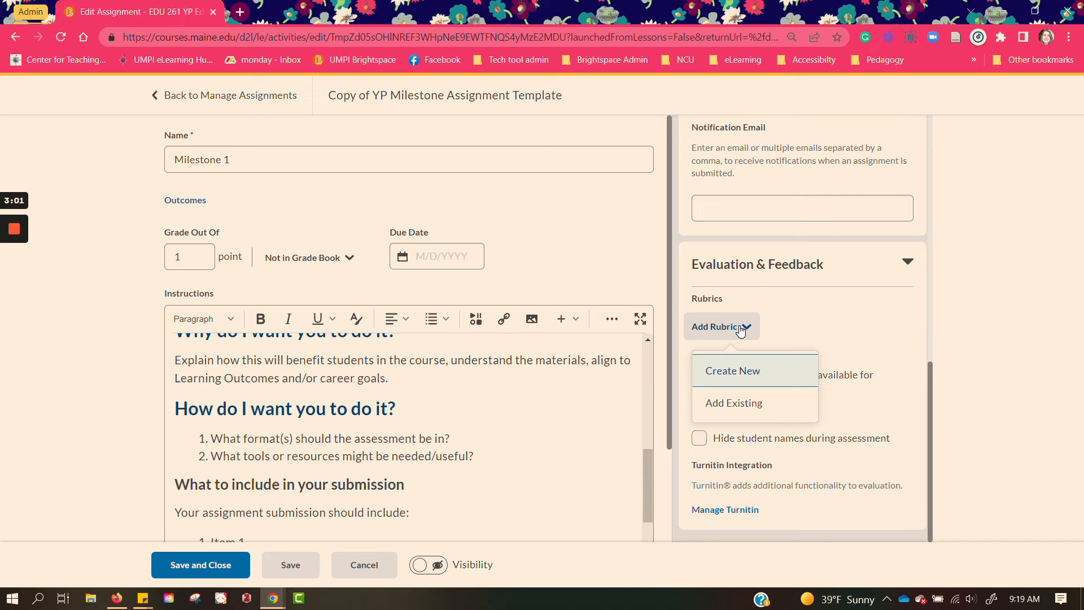
click(753, 402)
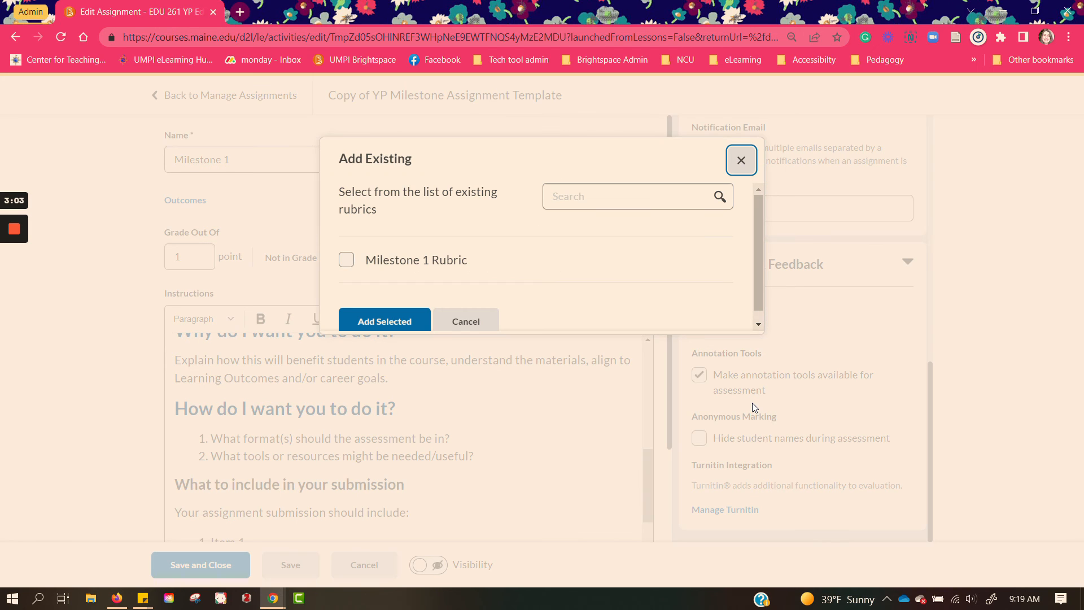
click(347, 262)
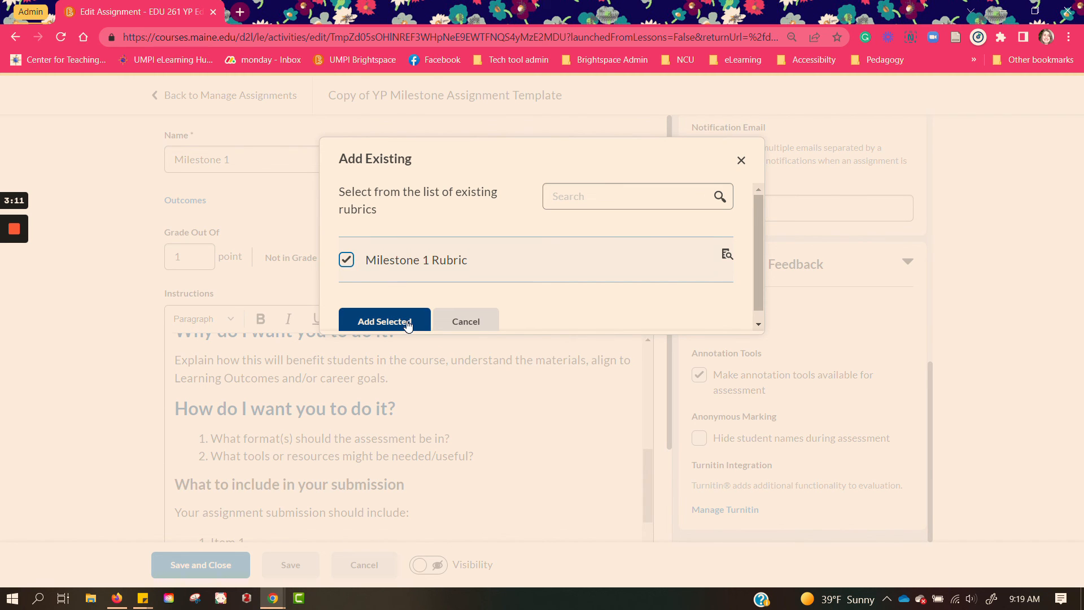
click(385, 321)
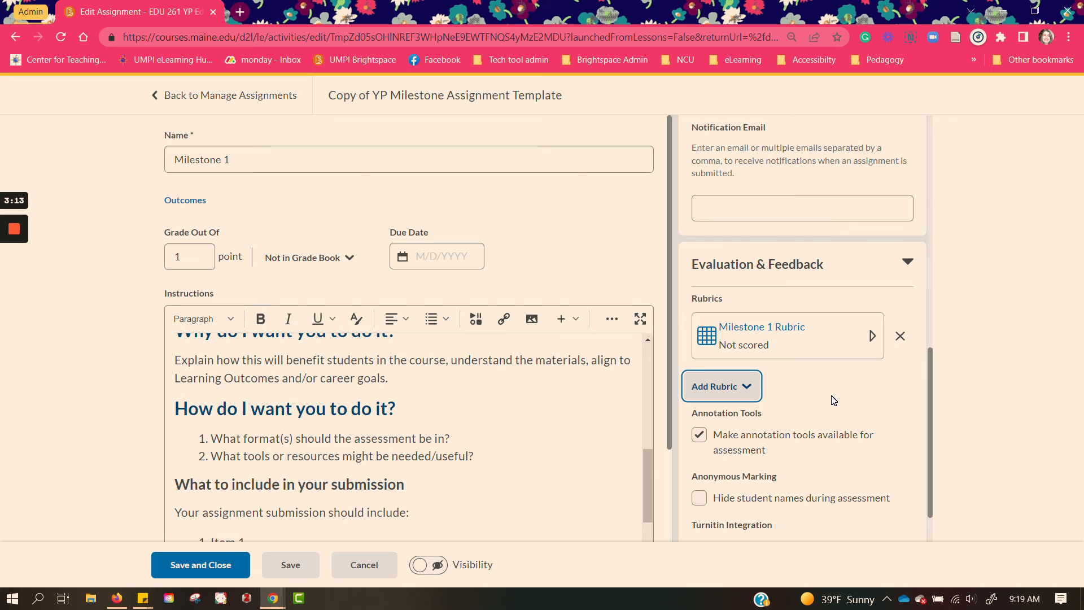
Step: Make the Milestone 1 assignment visible to users, then save it and return to the Assignments list
scroll(833, 398, down, 1)
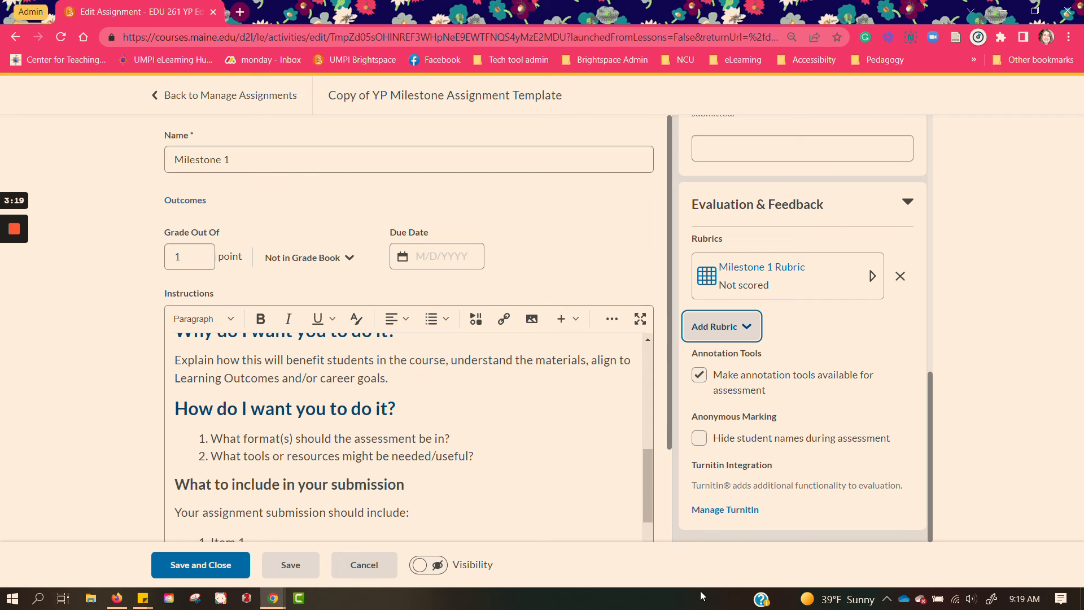
click(440, 574)
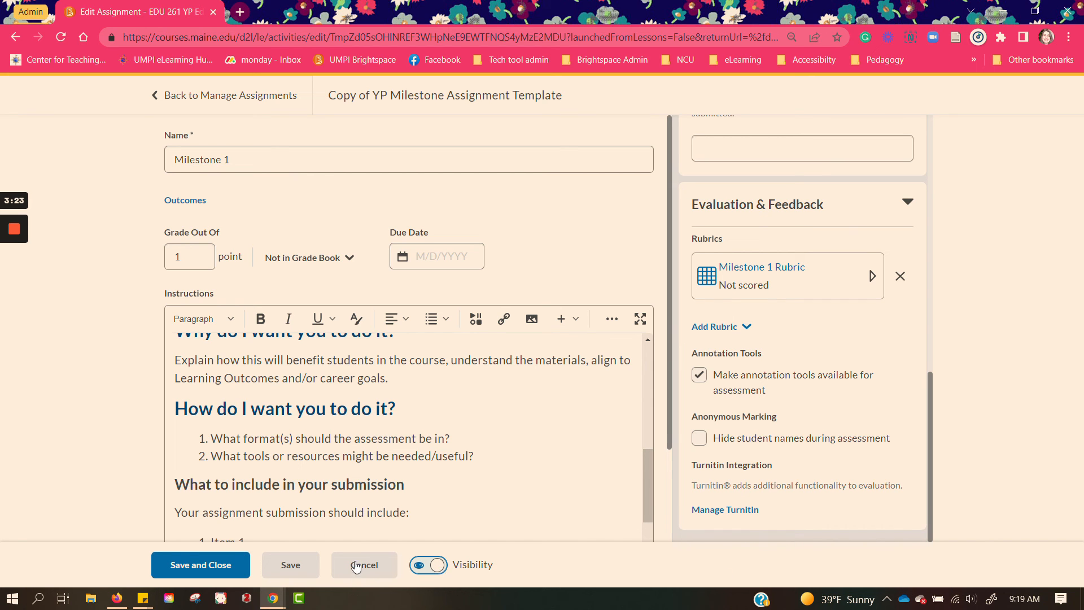
click(191, 565)
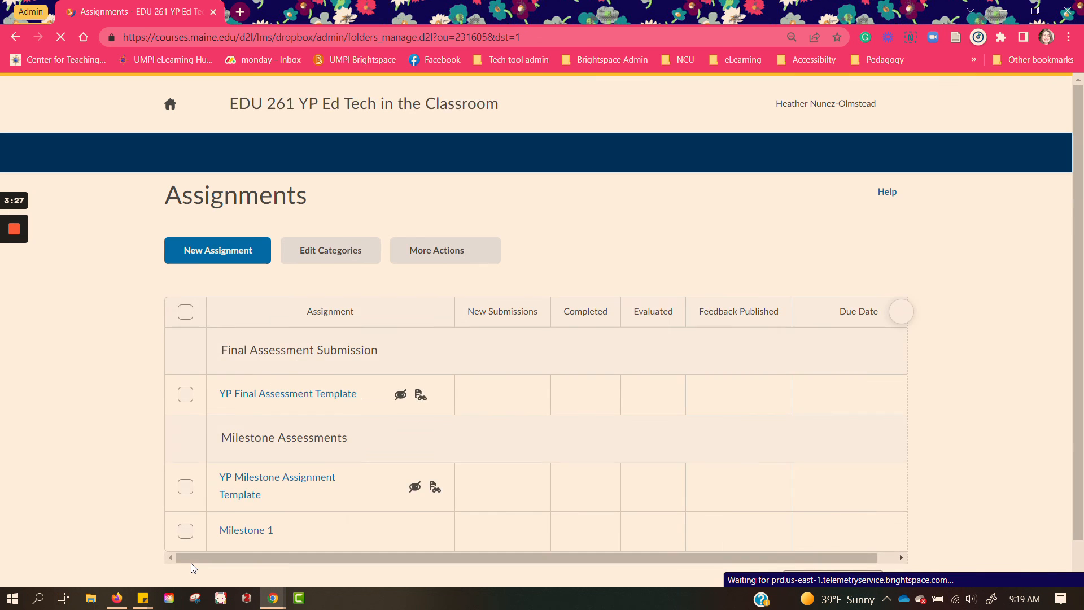
scroll(329, 497, down, 1)
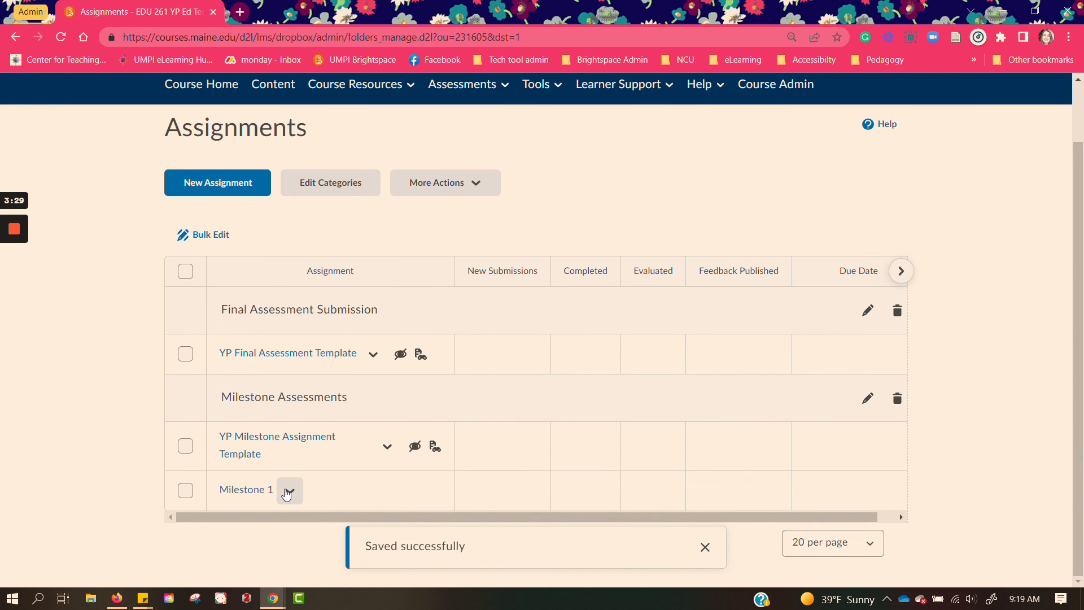